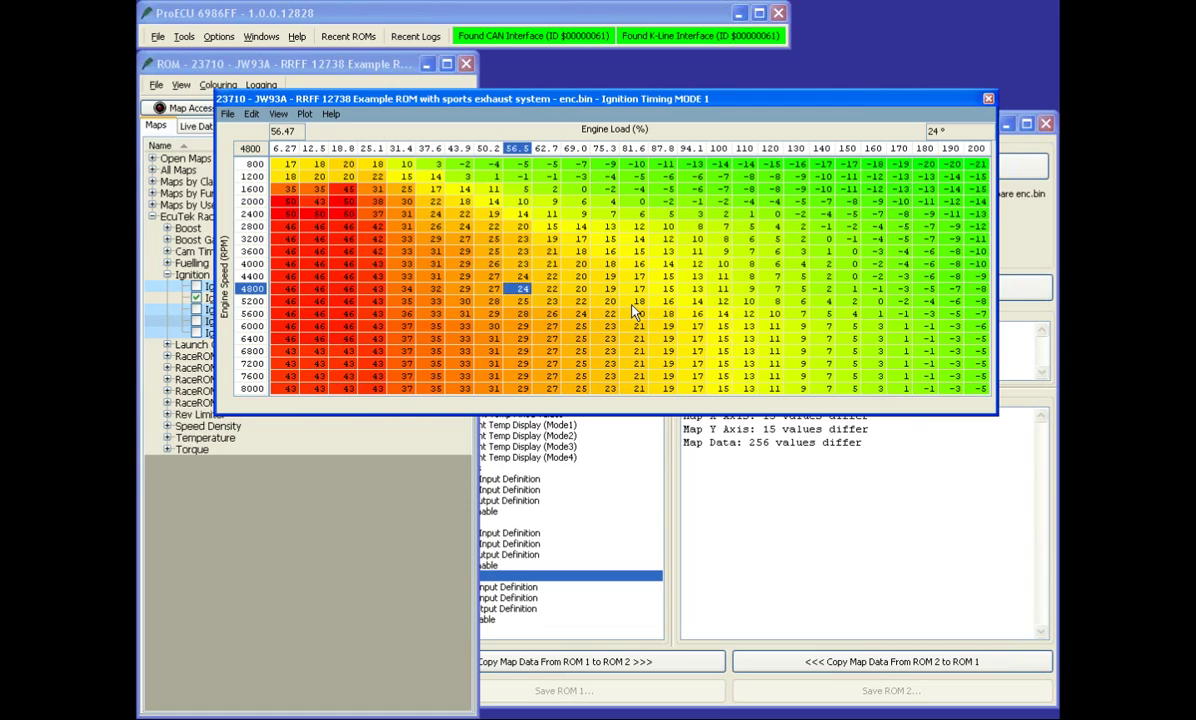
Examine the ignition timing cells at mid and high engine loads, and the region from 800 to 6000 RPM below 94.1% load
{"action": "left_click", "coordinate": [719, 301]}
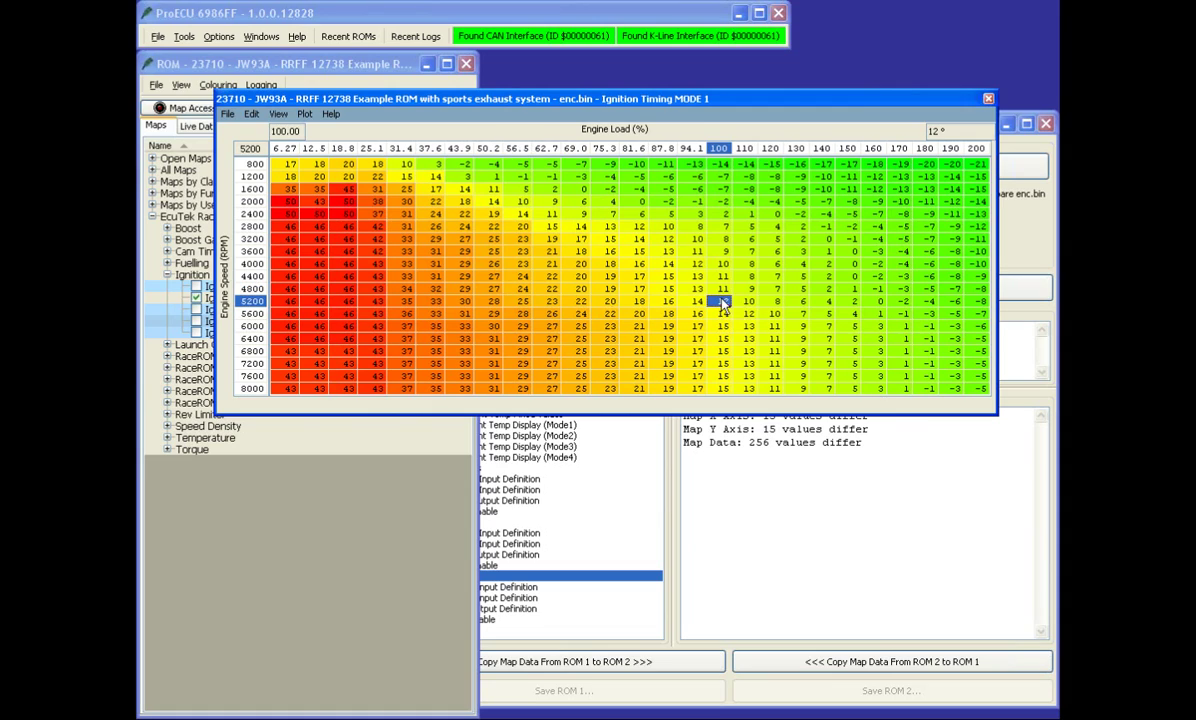
{"action": "left_click", "coordinate": [972, 290]}
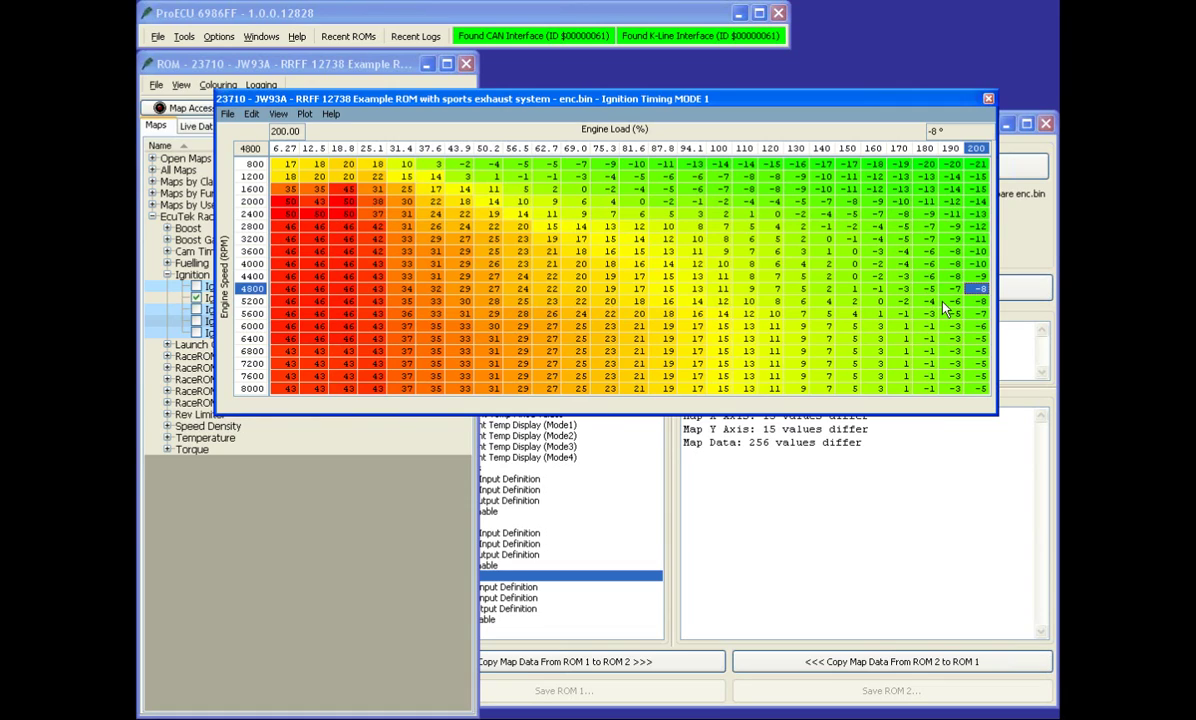
{"action": "left_click", "coordinate": [596, 289]}
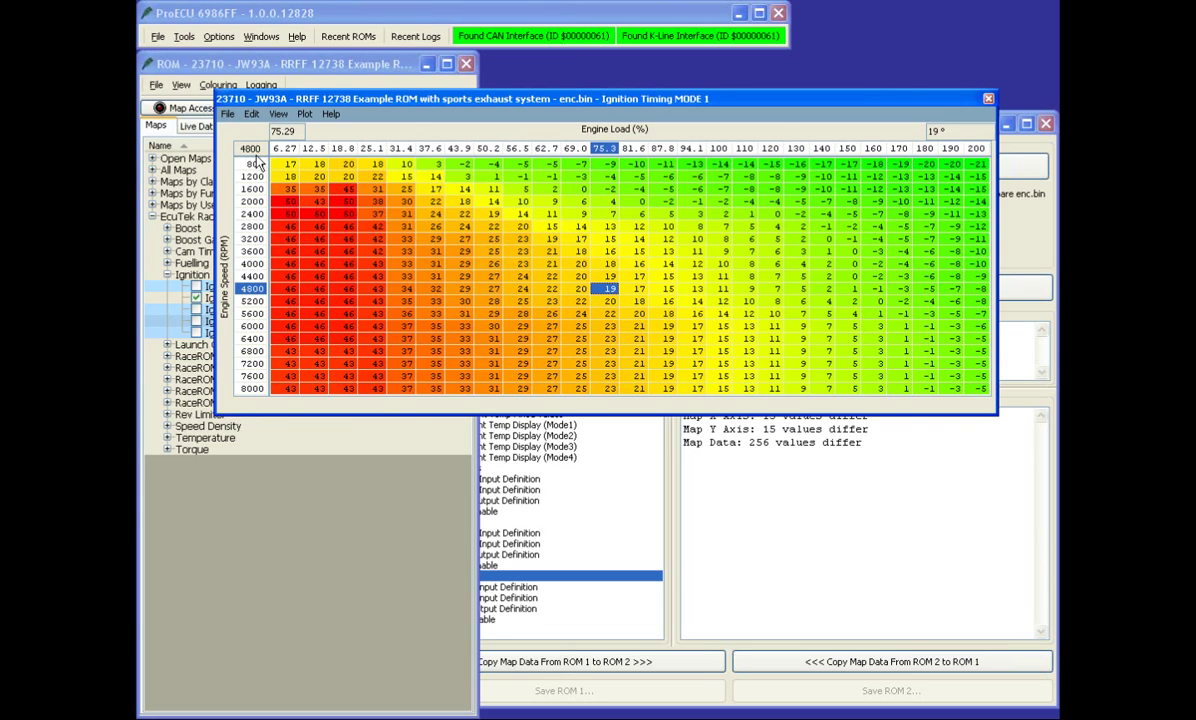
{"action": "left_click_drag", "start_coordinate": [288, 171], "coordinate": [674, 332]}
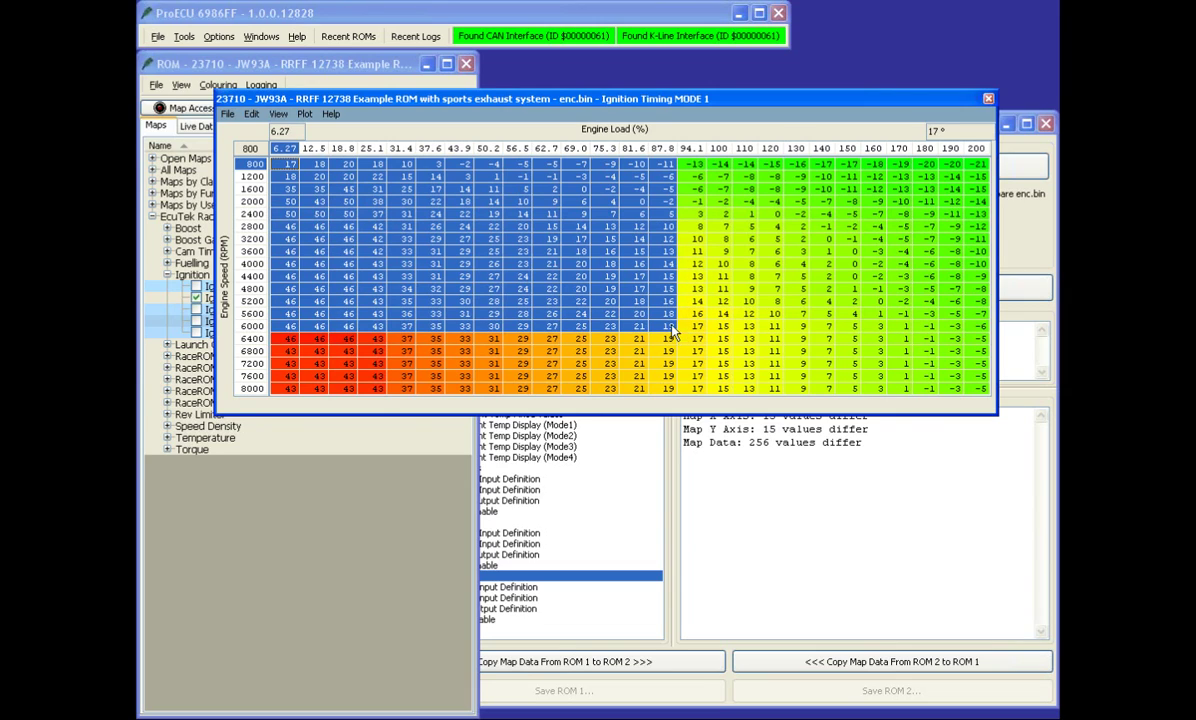
{"action": "left_click", "coordinate": [700, 279]}
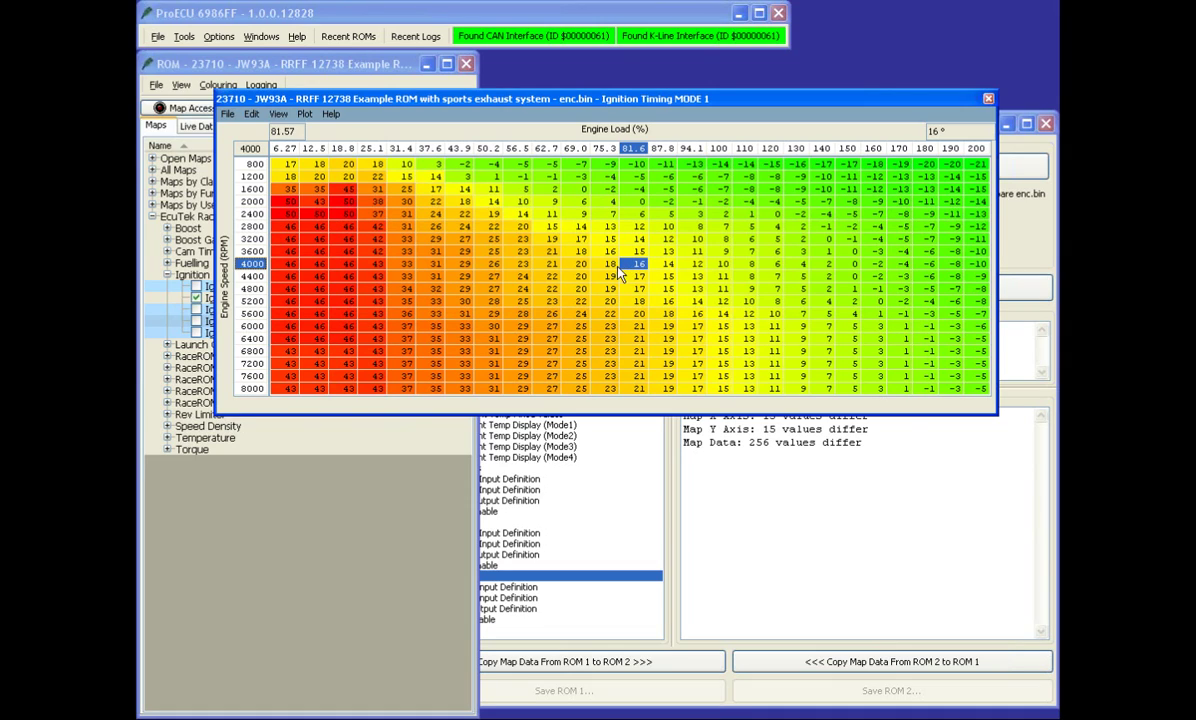
{"action": "key", "text": "Left"}
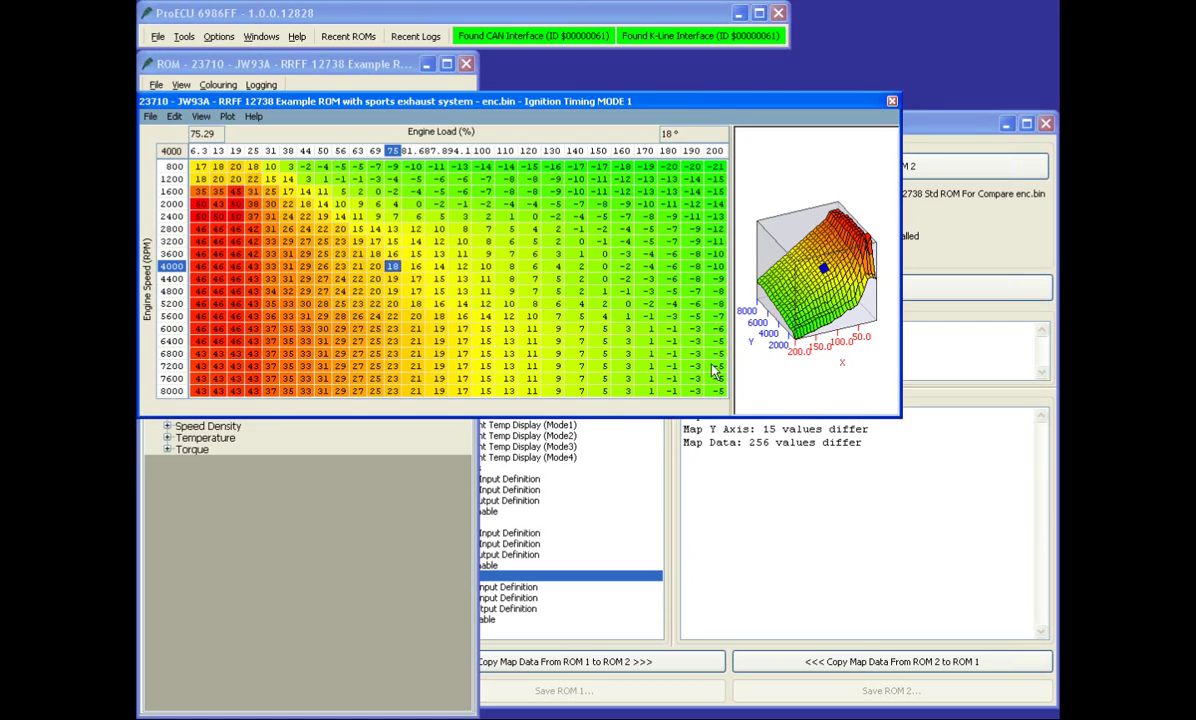
Enlarge the map window, rotate the 3D timing plot, and locate the 94.1% and 100% load cells at 4000 RPM on it
{"action": "left_click_drag", "start_coordinate": [899, 416], "coordinate": [1046, 563]}
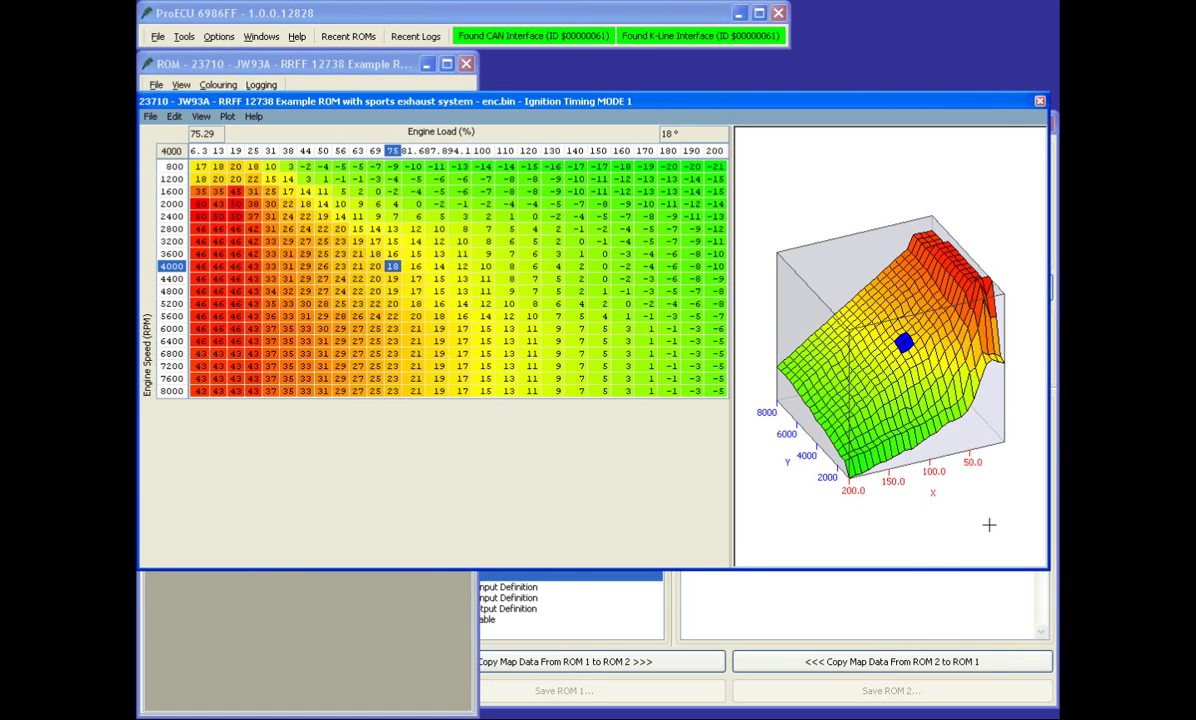
{"action": "mouse_move", "coordinate": [867, 413]}
{"action": "left_mouse_down"}
{"action": "mouse_move", "coordinate": [904, 449]}
{"action": "mouse_move", "coordinate": [905, 420]}
{"action": "mouse_move", "coordinate": [880, 399]}
{"action": "left_mouse_up"}
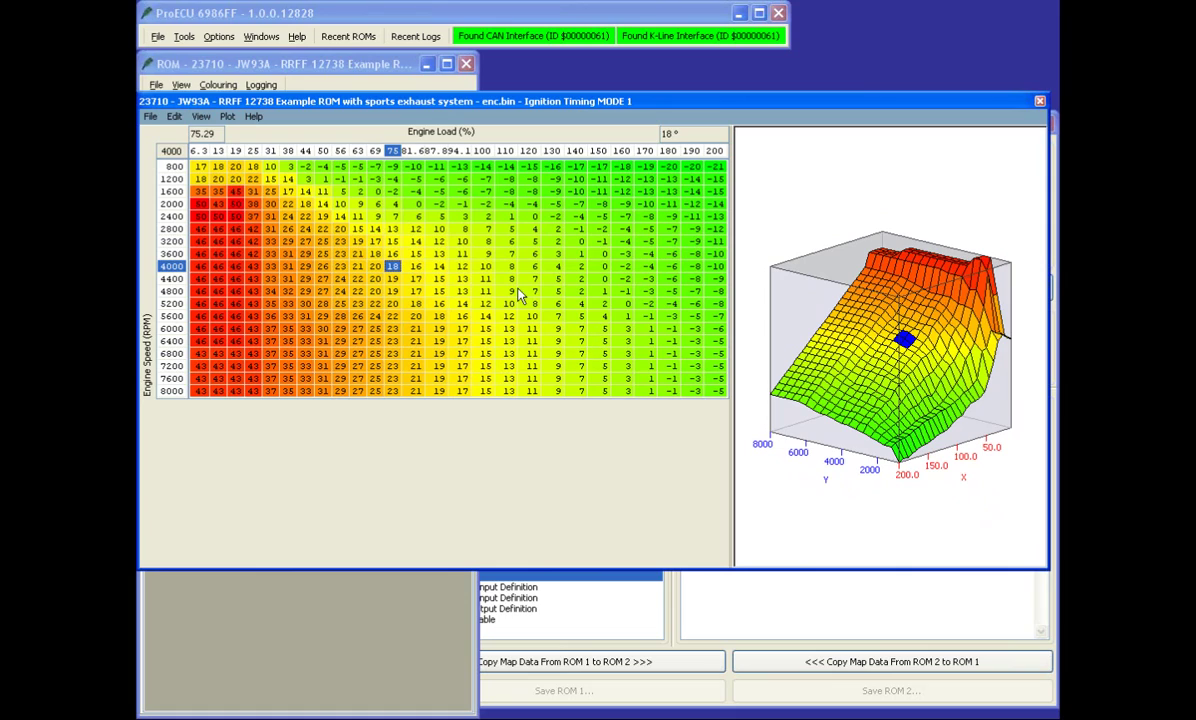
{"action": "left_click", "coordinate": [461, 266]}
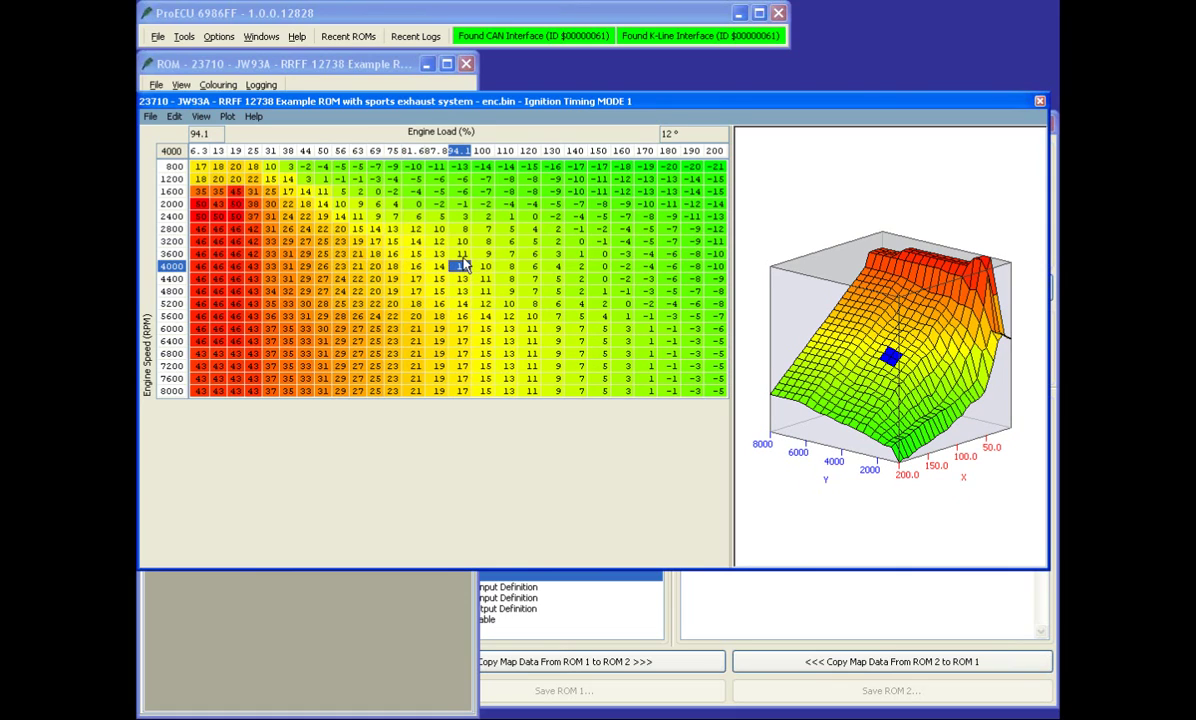
{"action": "left_click_drag", "start_coordinate": [855, 390], "coordinate": [890, 411]}
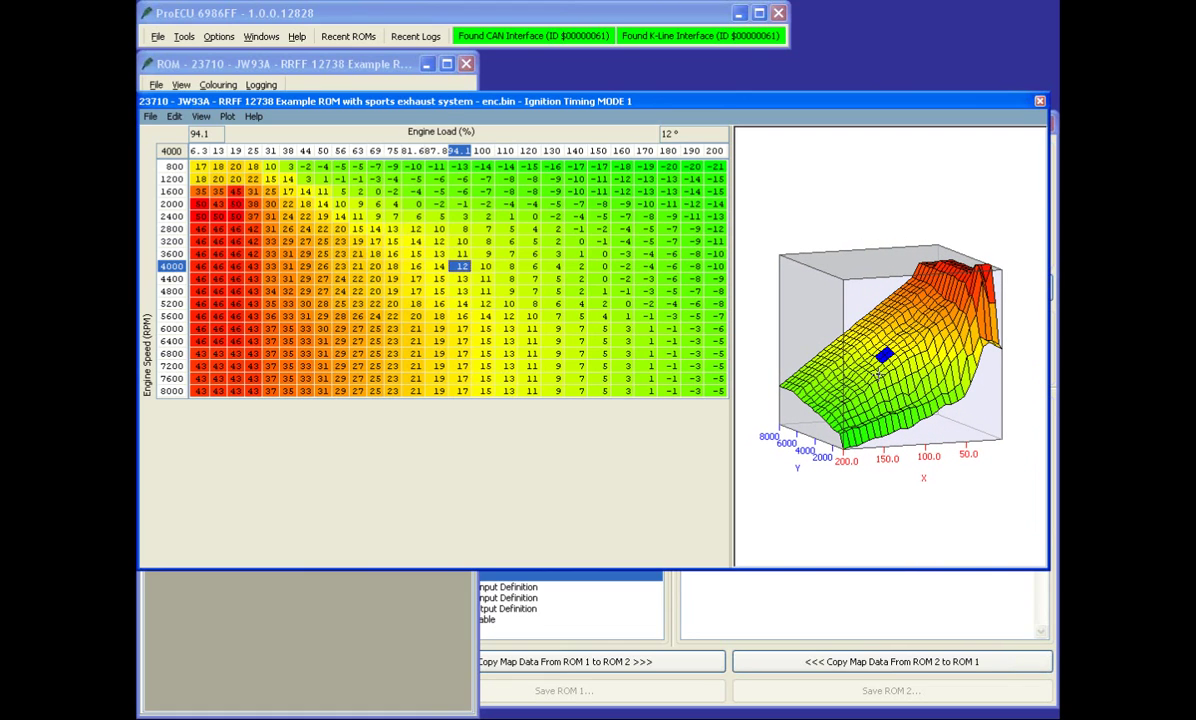
{"action": "left_click_drag", "start_coordinate": [814, 320], "coordinate": [835, 340]}
{"action": "left_click_drag", "start_coordinate": [914, 394], "coordinate": [785, 300]}
{"action": "left_click", "coordinate": [478, 265]}
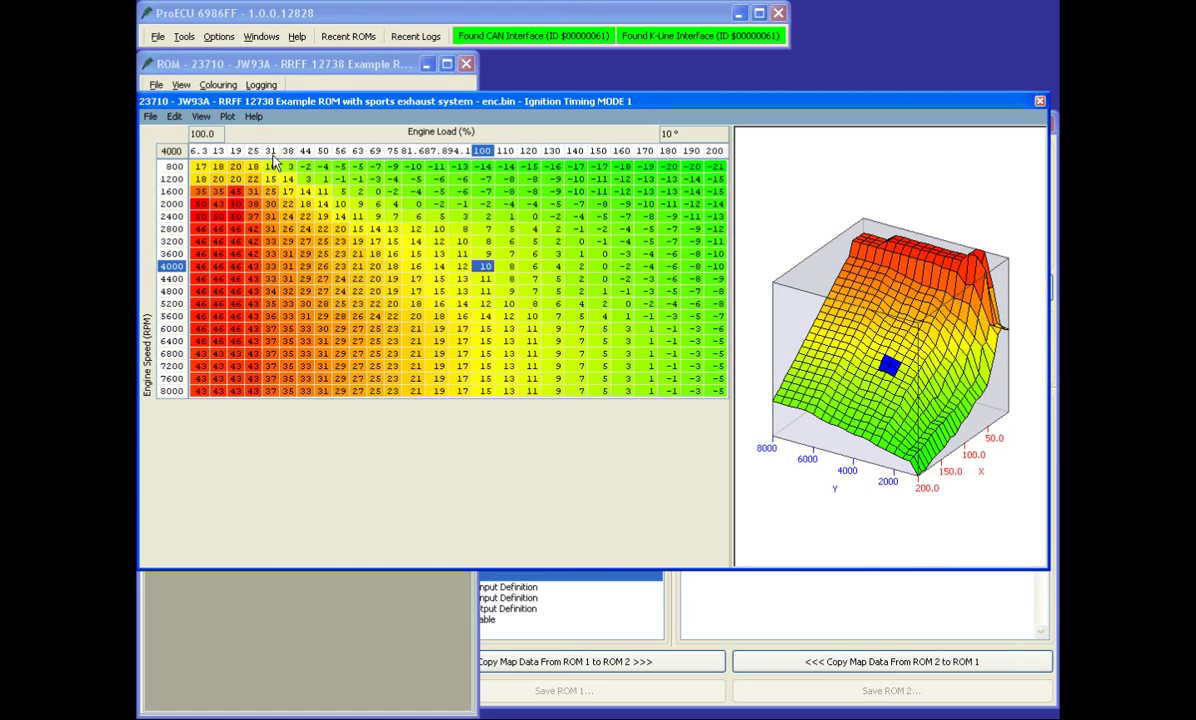
Hide the 3D plot, move the map window aside, and compare the timing columns at 100% and 200% engine load
{"action": "left_click", "coordinate": [229, 118]}
{"action": "left_click_drag", "start_coordinate": [407, 107], "coordinate": [614, 145]}
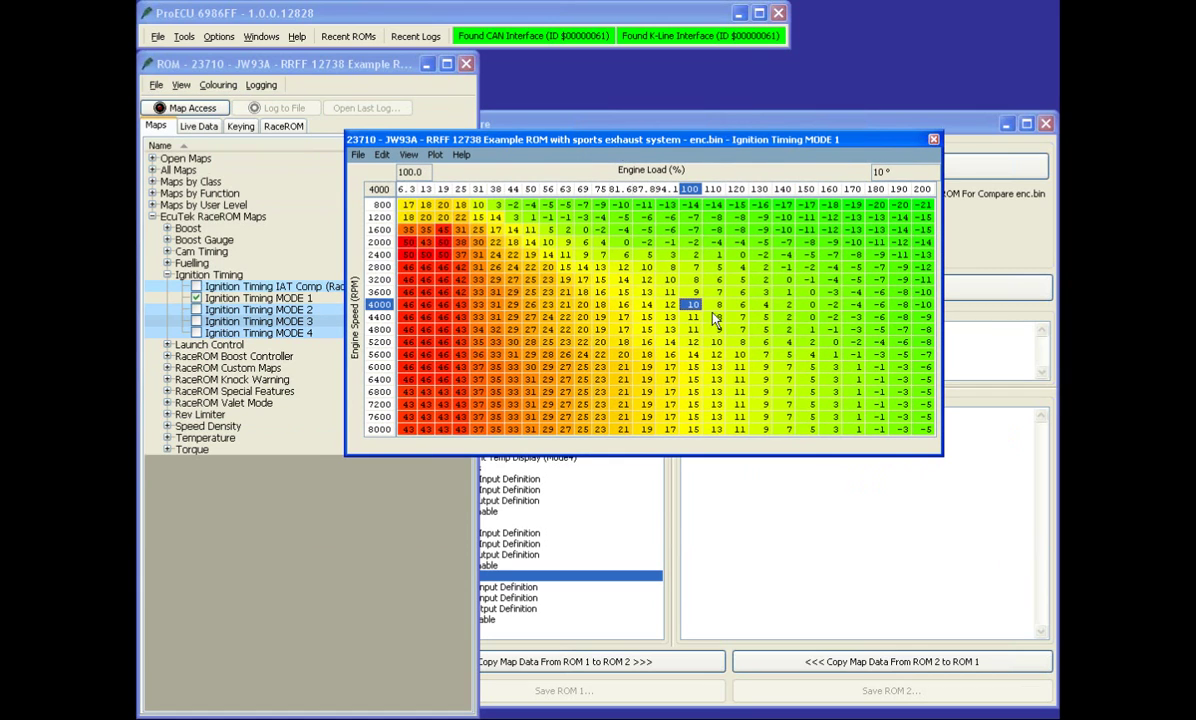
{"action": "left_click_drag", "start_coordinate": [695, 279], "coordinate": [691, 392]}
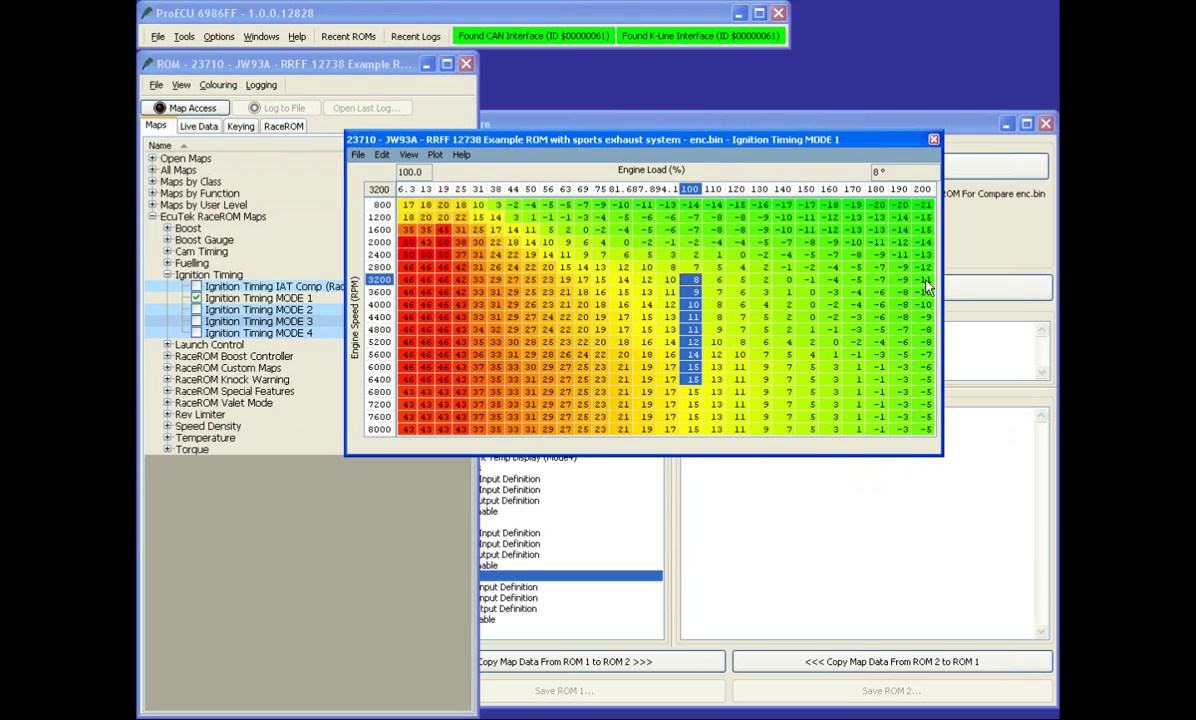
{"action": "left_click_drag", "start_coordinate": [921, 267], "coordinate": [922, 367]}
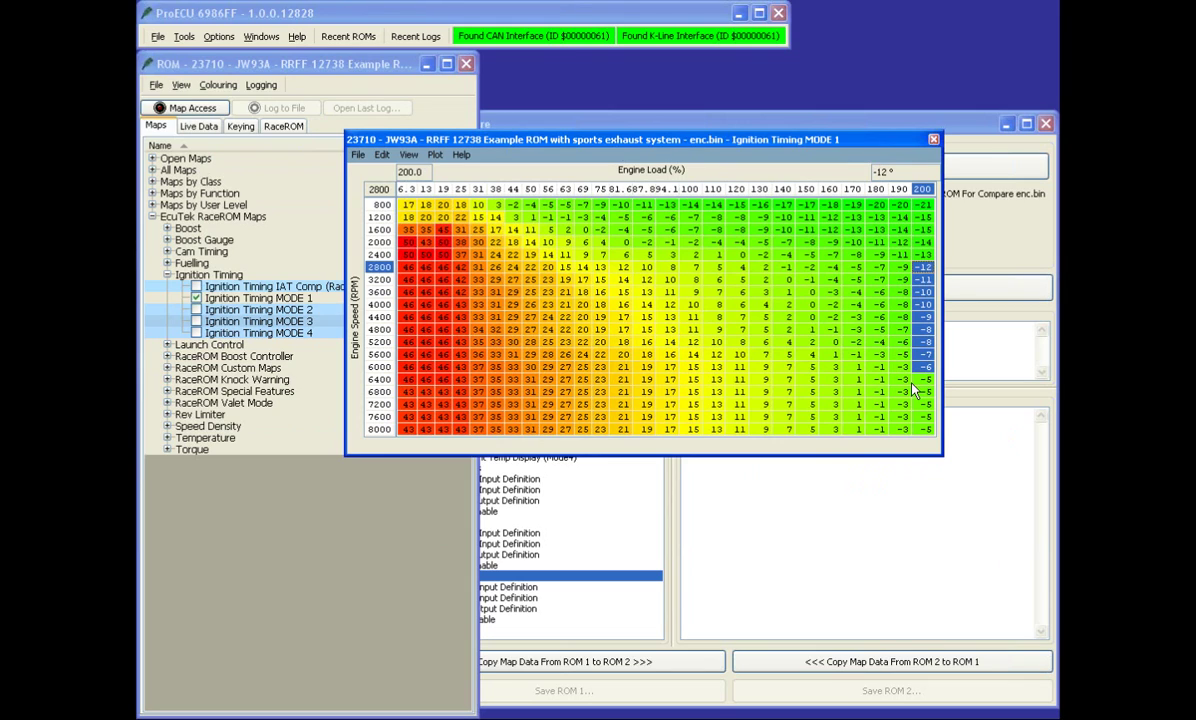
Set the highest Engine Load axis breakpoint to 201, replace it with 313, and check its timing at 4000 RPM
{"action": "left_click", "coordinate": [921, 190]}
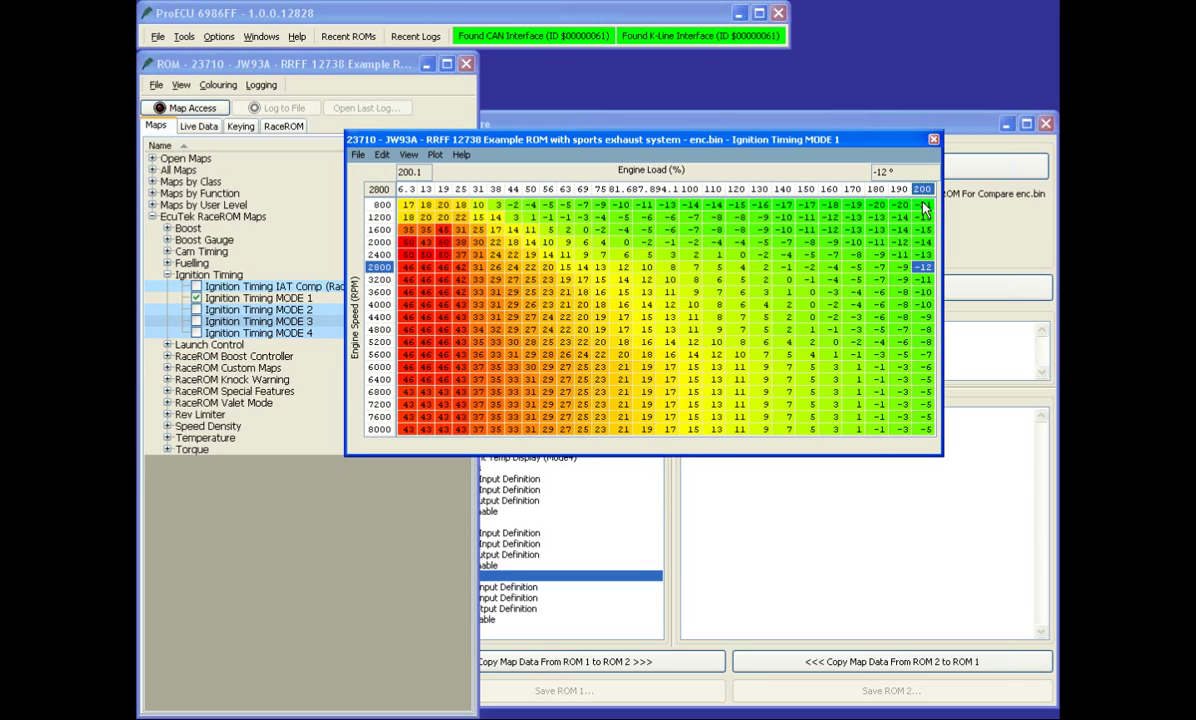
{"action": "type", "text": "201"}
{"action": "key", "text": "Return"}
{"action": "type", "text": "313"}
{"action": "key", "text": "Return"}
{"action": "left_click", "coordinate": [922, 303]}
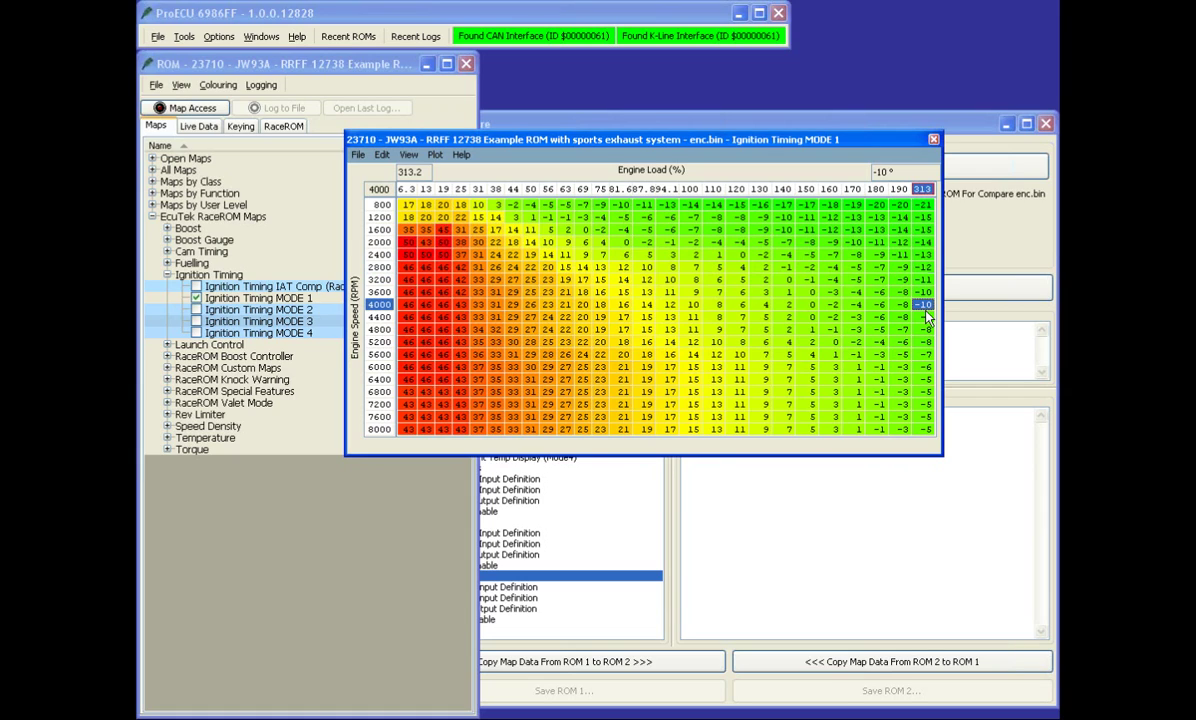
Interpolate all Engine Load axis breakpoints between the lowest and highest values
{"action": "left_click", "coordinate": [384, 157]}
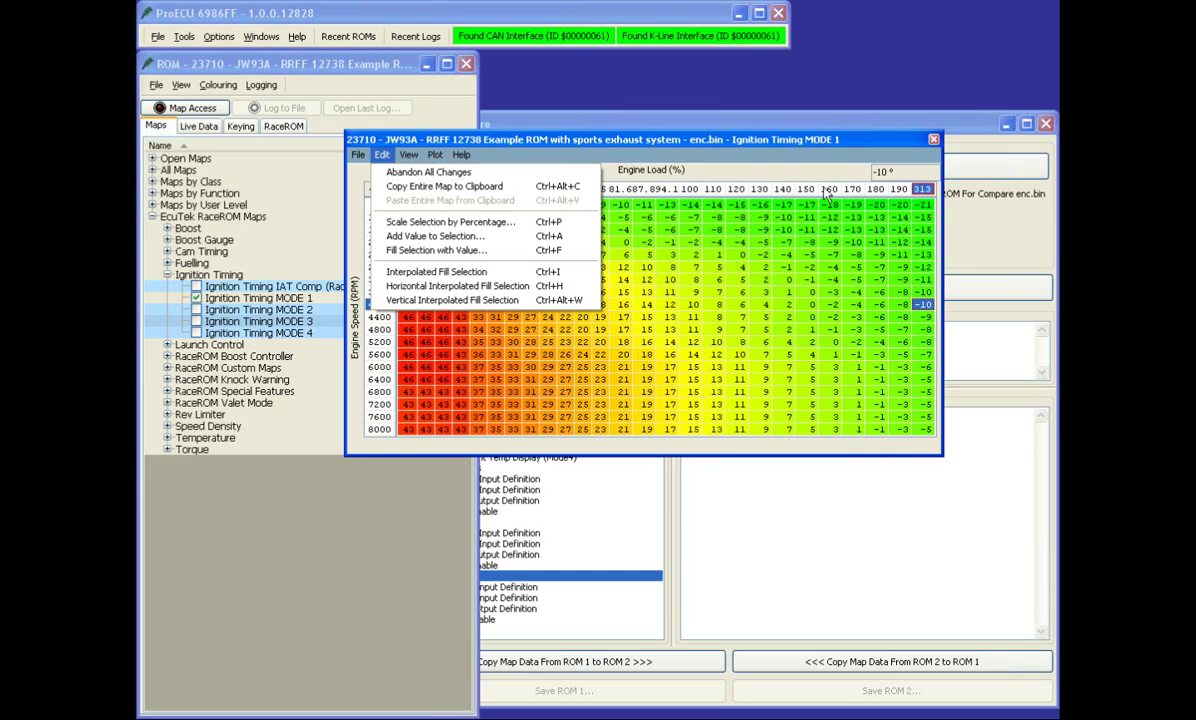
{"action": "left_click", "coordinate": [846, 186]}
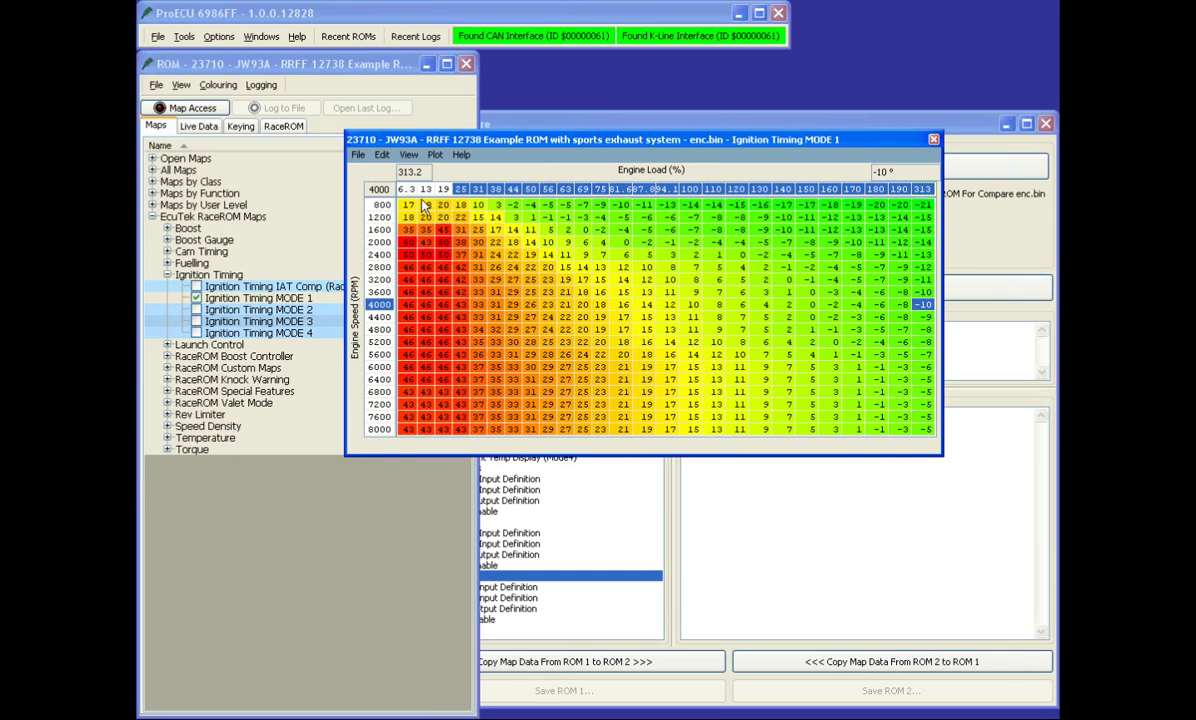
{"action": "left_click", "coordinate": [408, 190]}
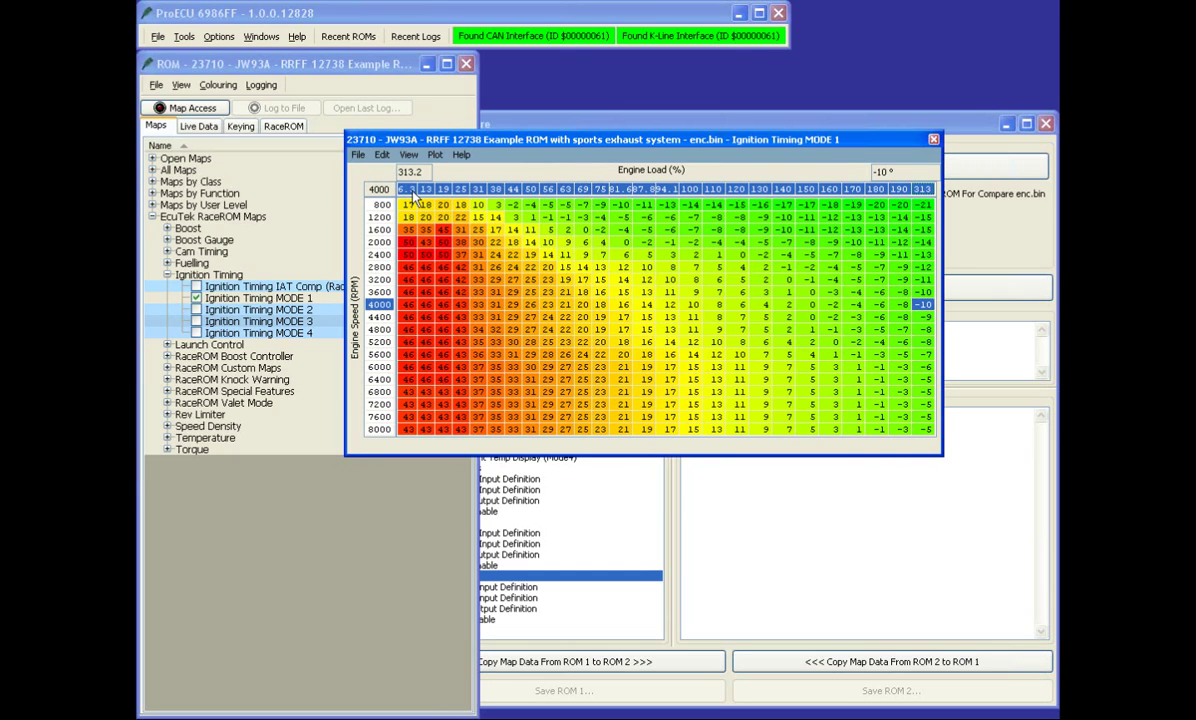
{"action": "key", "text": "ctrl+i"}
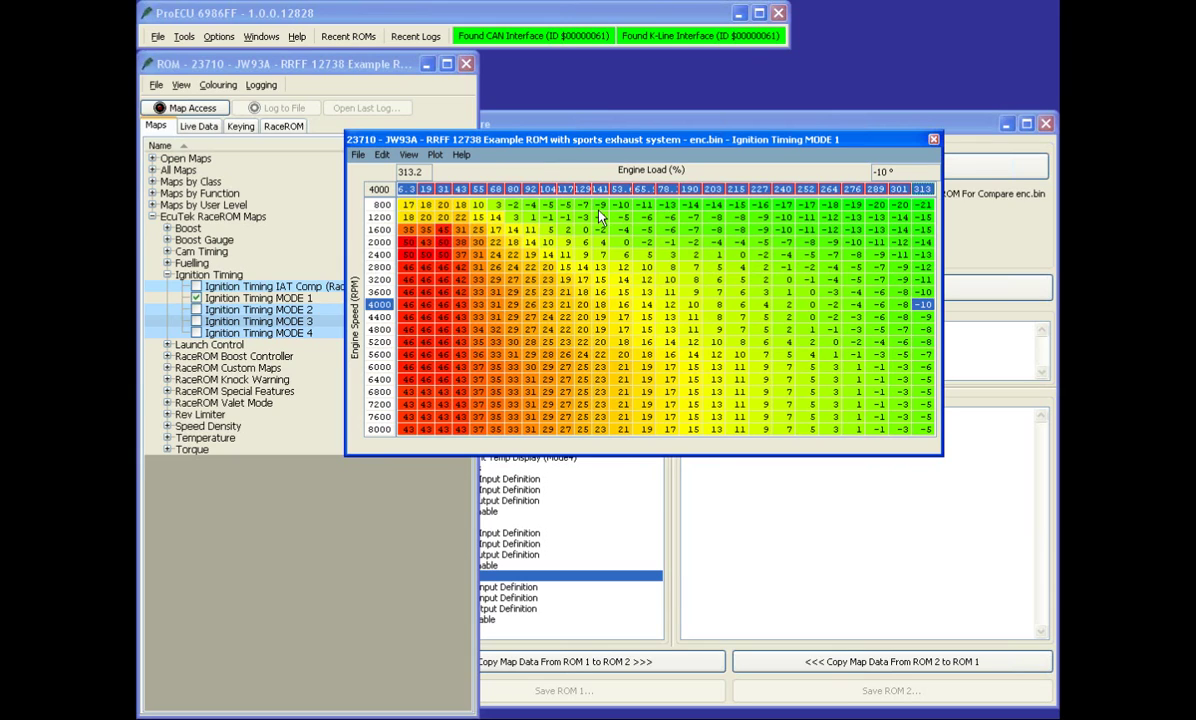
Examine the timing columns under the rescaled load breakpoints 104, 203 and 313 across the mid and upper RPM rows
{"action": "left_click_drag", "start_coordinate": [548, 267], "coordinate": [547, 333]}
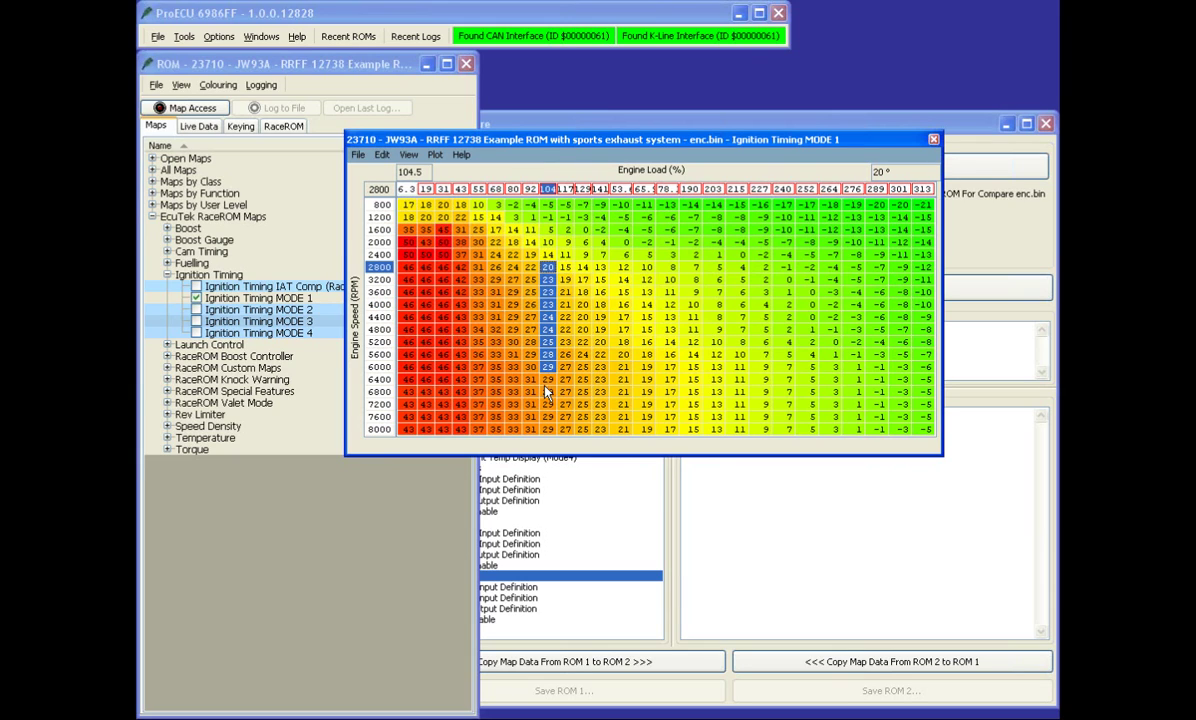
{"action": "left_click_drag", "start_coordinate": [547, 392], "coordinate": [547, 393]}
{"action": "left_click_drag", "start_coordinate": [716, 231], "coordinate": [716, 386]}
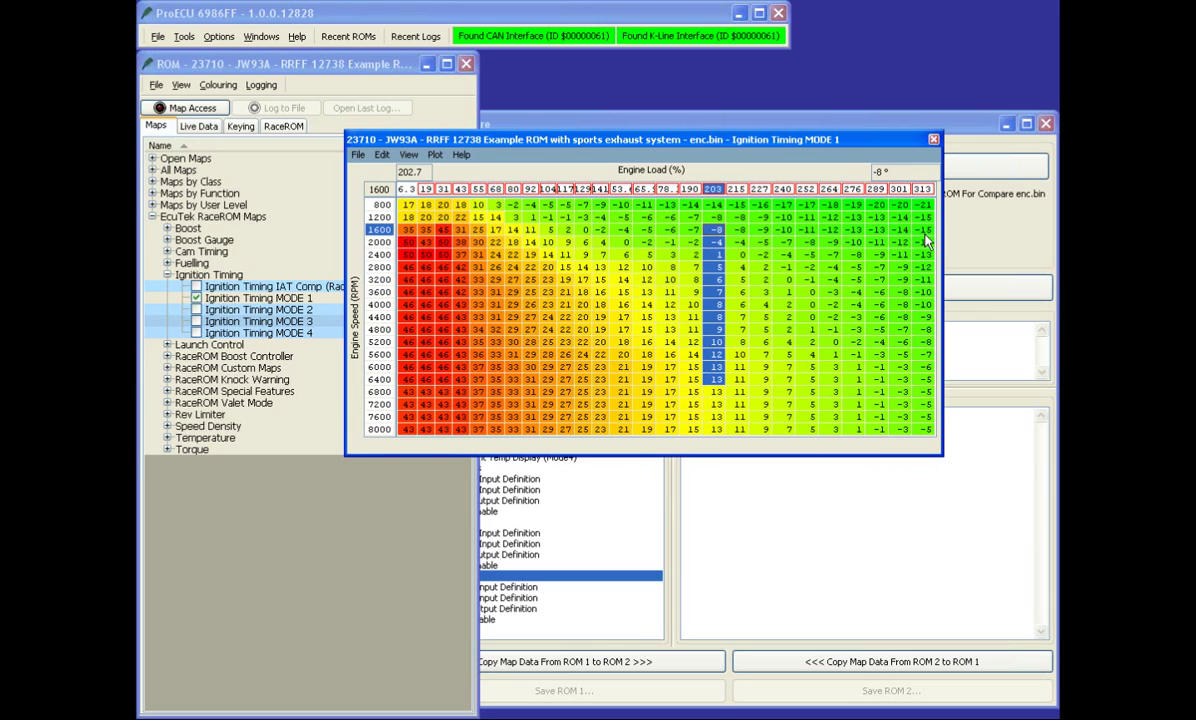
{"action": "left_click_drag", "start_coordinate": [928, 242], "coordinate": [926, 390]}
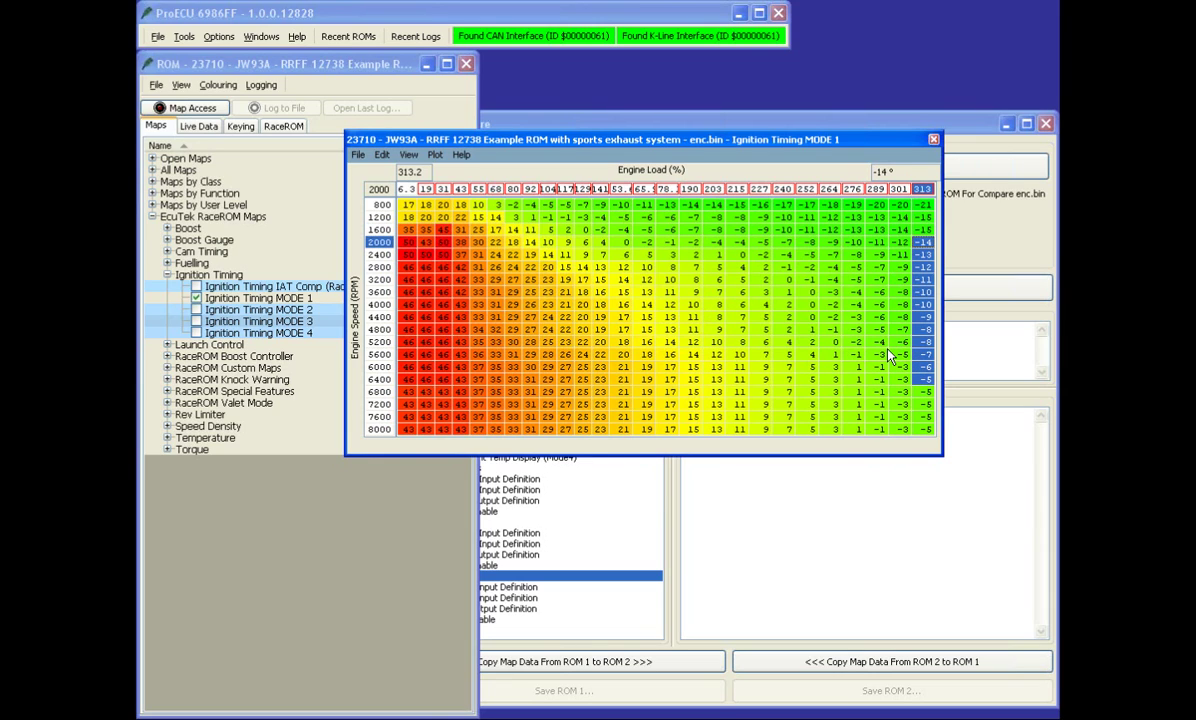
Abandon all changes made to the Ignition Timing MODE 1 map and select the 3600 RPM cell at 100% load
{"action": "left_click", "coordinate": [384, 157]}
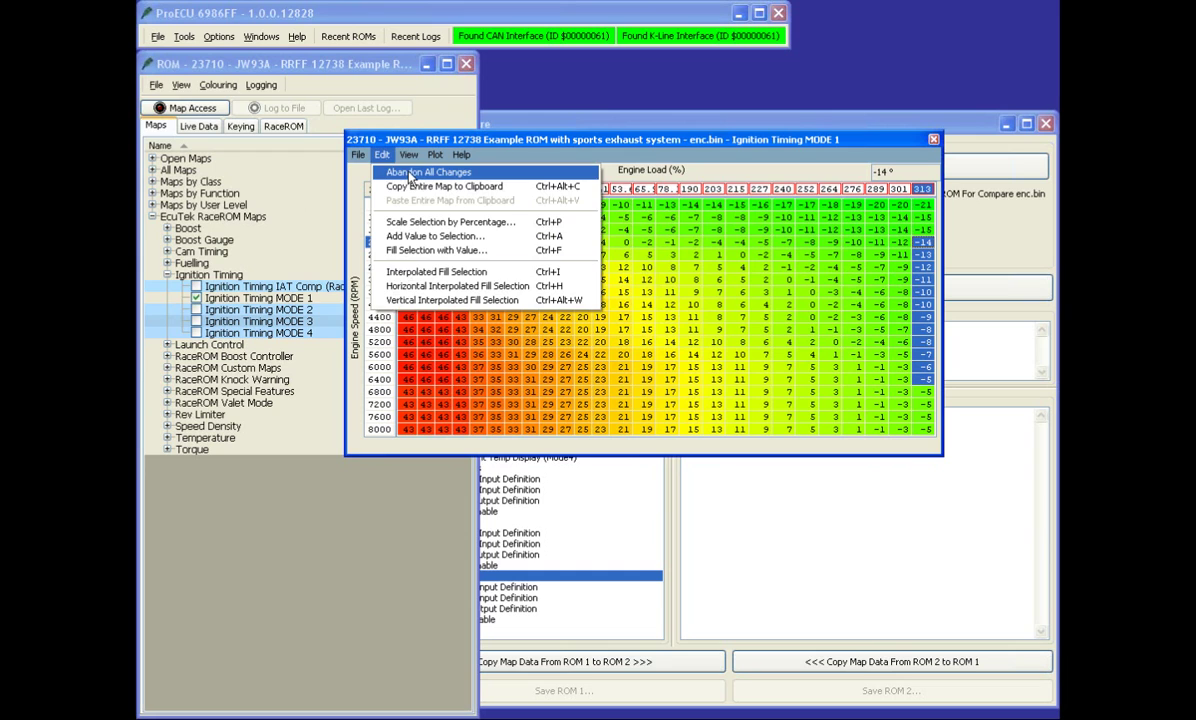
{"action": "left_click", "coordinate": [410, 174]}
{"action": "left_click", "coordinate": [688, 293]}
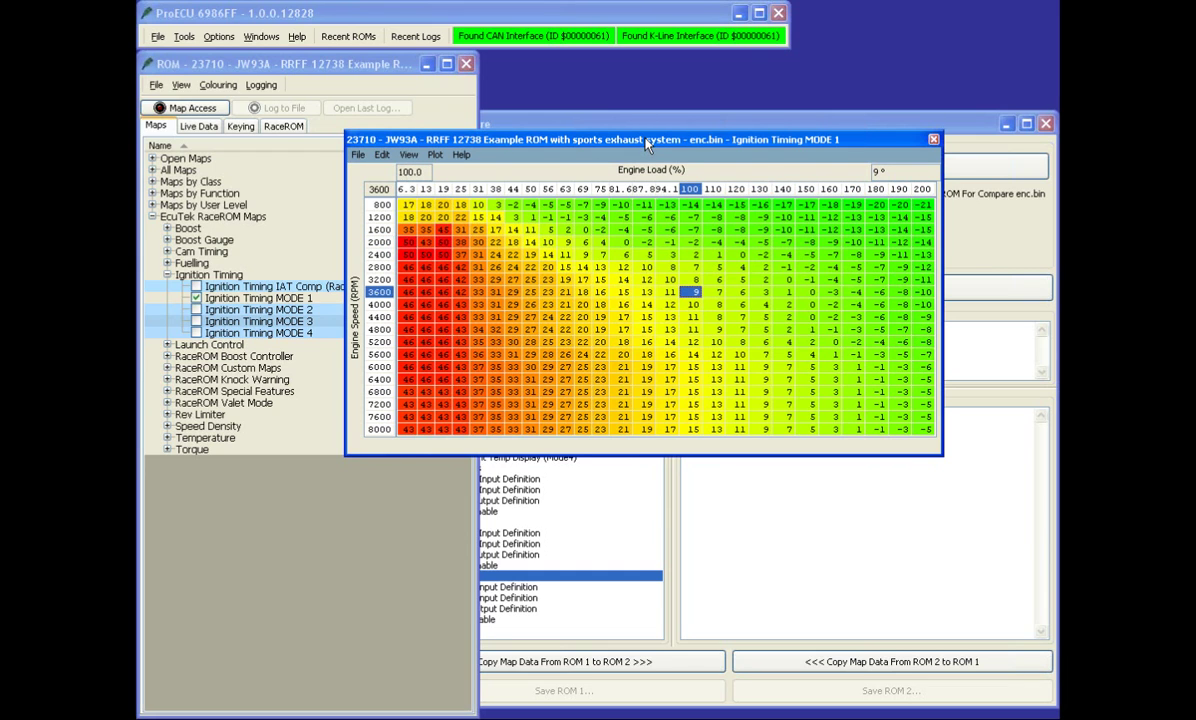
Move the map window clear of the map list and examine the timing cells around 4000 to 5200 RPM between 87.8% and 100% load
{"action": "left_click_drag", "start_coordinate": [608, 137], "coordinate": [718, 153]}
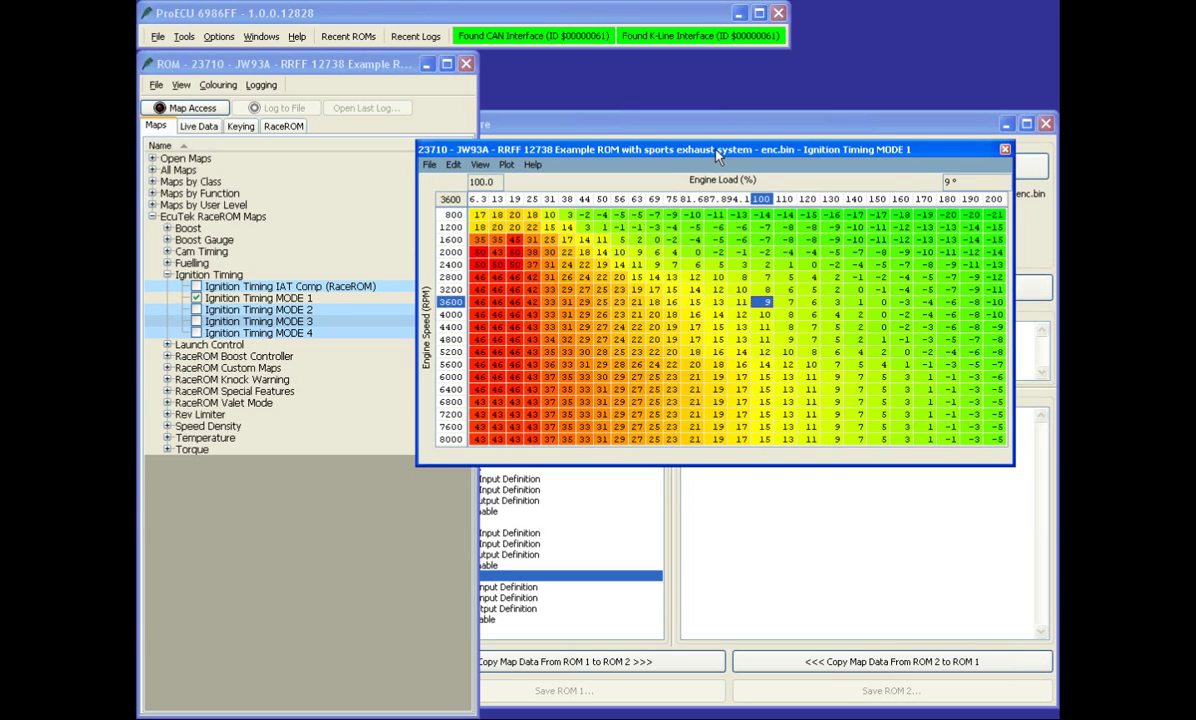
{"action": "left_click", "coordinate": [738, 327]}
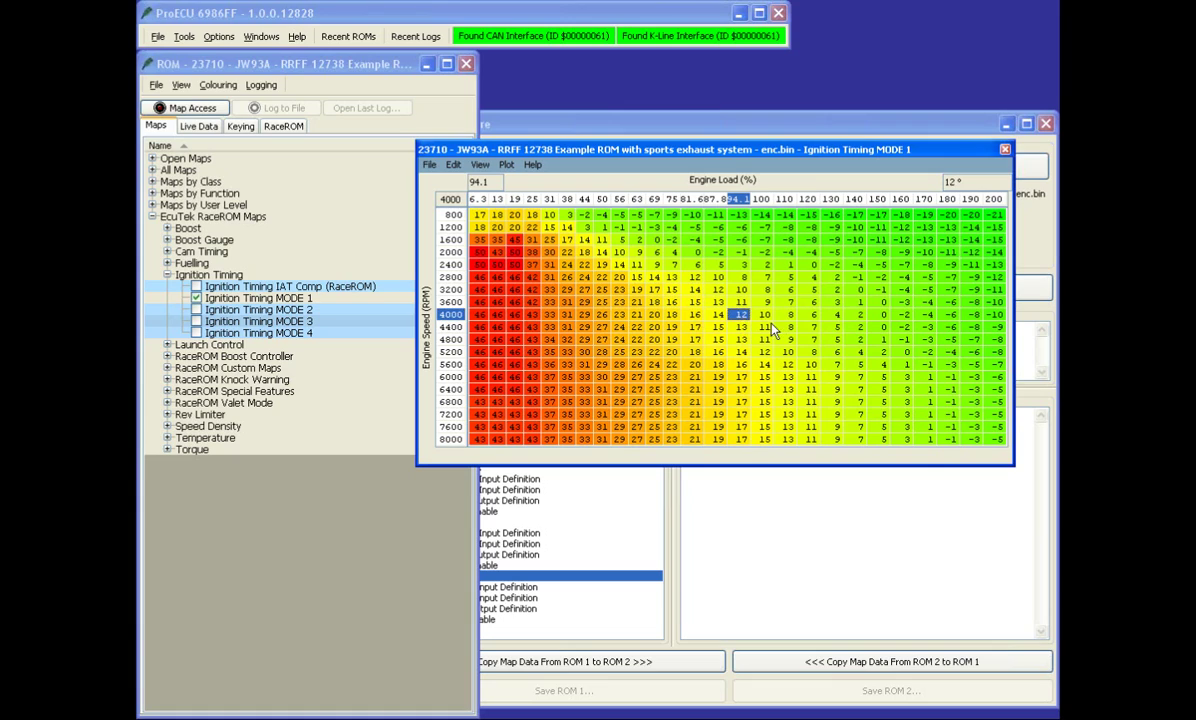
{"action": "left_click", "coordinate": [752, 324]}
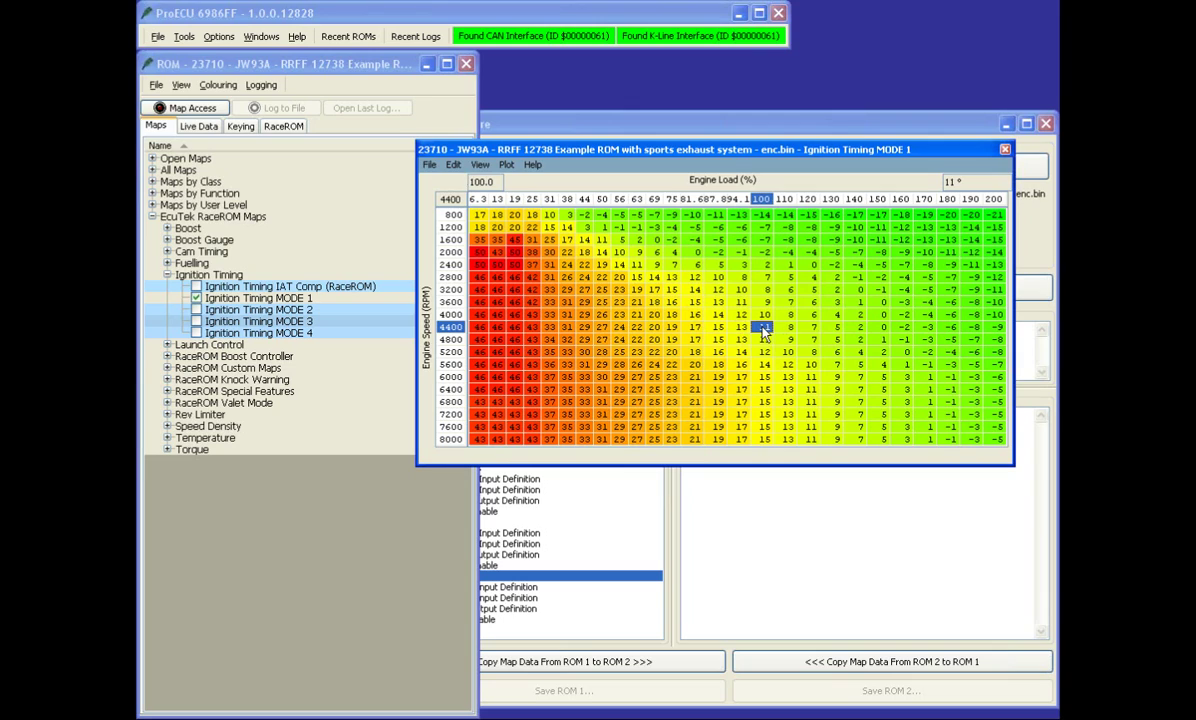
{"action": "left_click", "coordinate": [740, 329]}
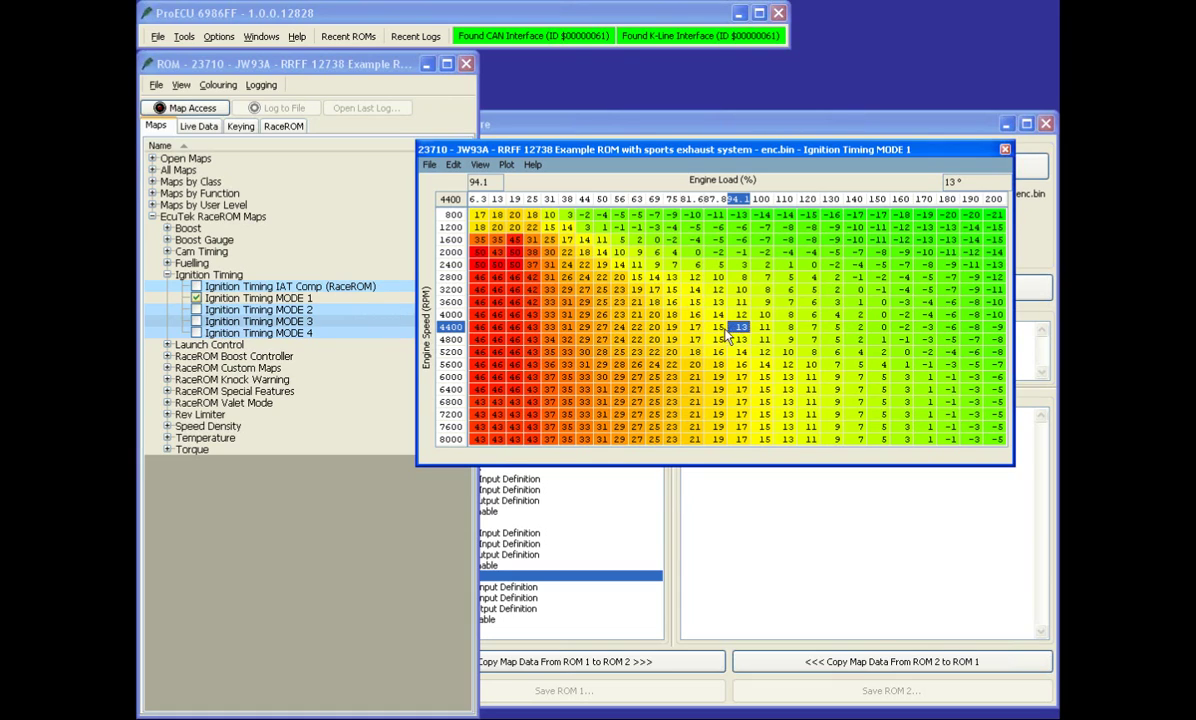
{"action": "key", "text": "Left"}
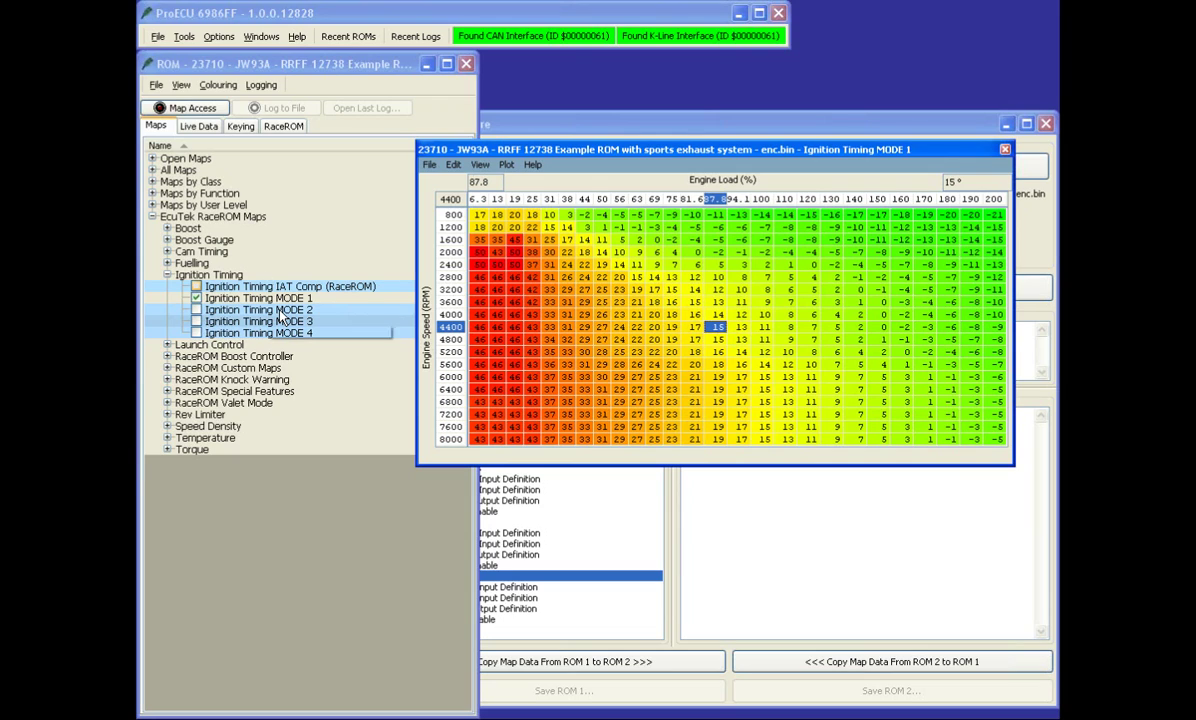
{"action": "key", "text": "Down"}
{"action": "key", "text": "Down"}
{"action": "key", "text": "Down"}
{"action": "key", "text": "Down"}
{"action": "left_click", "coordinate": [719, 352]}
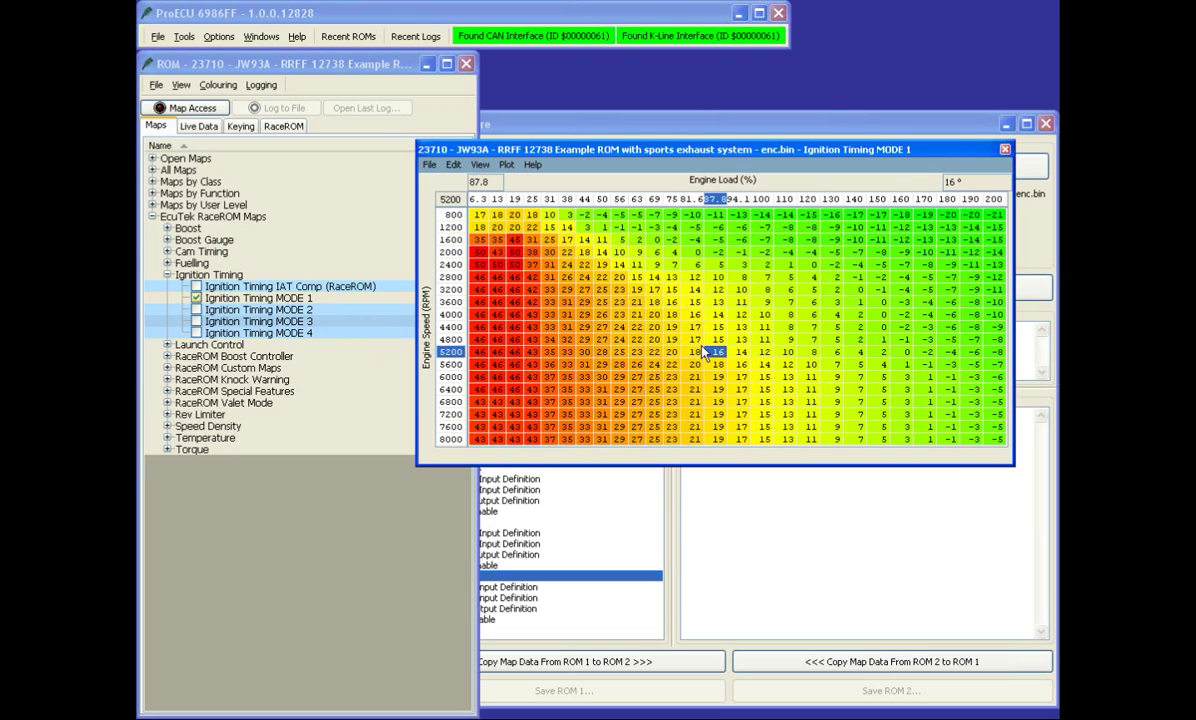
Open the Ignition Timing IAT Comp (RaceROM) map, enlarge its window to show the full table and graph, and inspect the 15 °C entry
{"action": "left_click", "coordinate": [197, 287]}
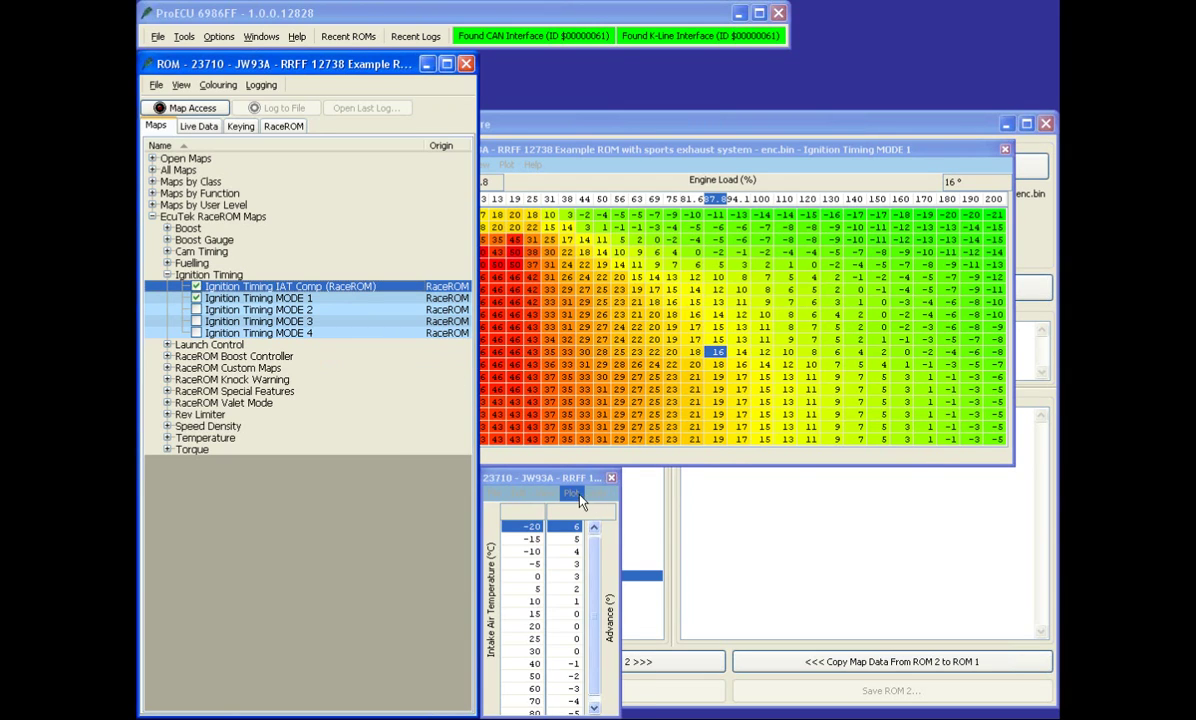
{"action": "left_click_drag", "start_coordinate": [567, 482], "coordinate": [611, 271]}
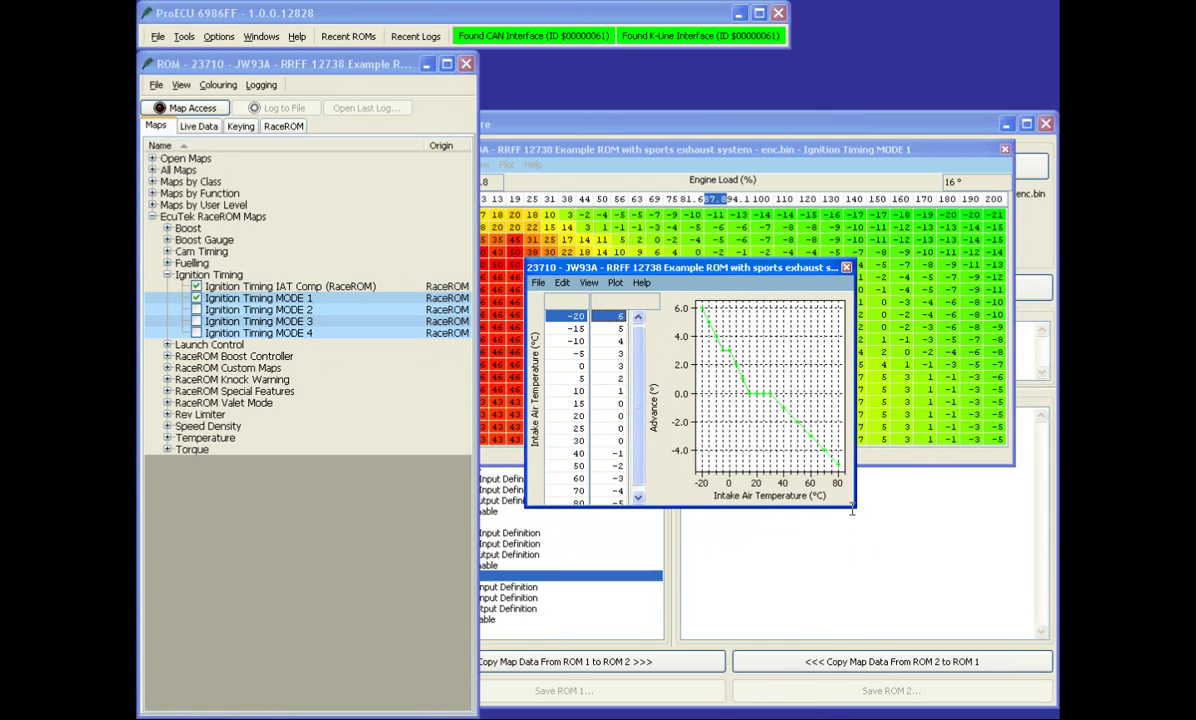
{"action": "left_click_drag", "start_coordinate": [852, 508], "coordinate": [969, 578]}
{"action": "left_click", "coordinate": [580, 406]}
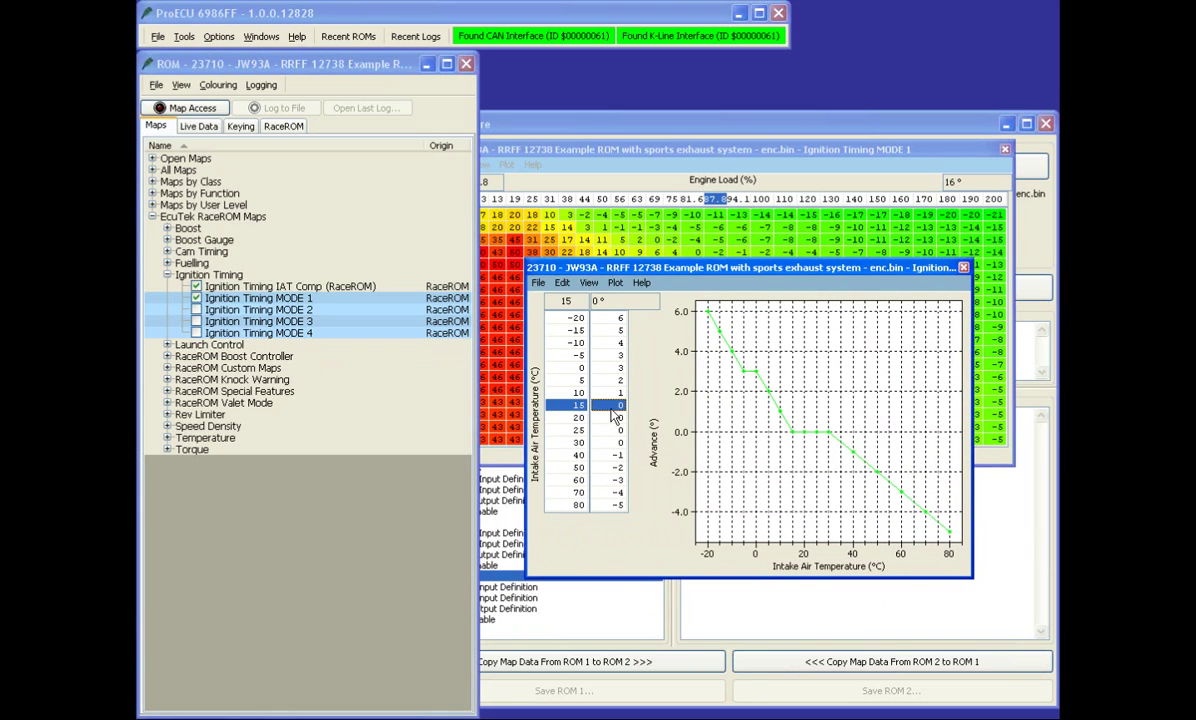